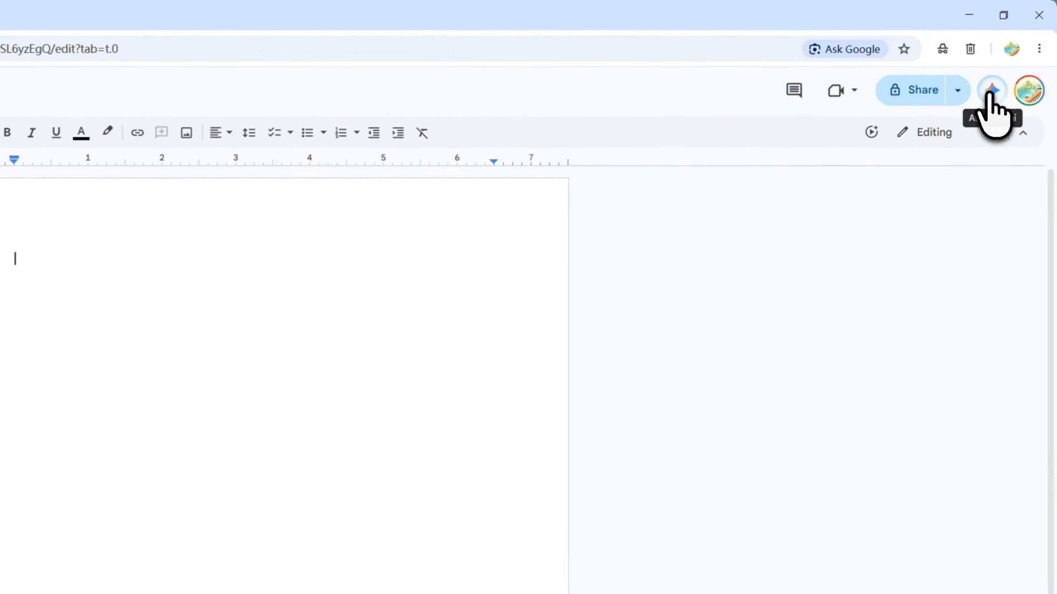
Step: Show Gemini in a widened pane beside the blank document and paste the copied resume onto the page
left_click(991, 92)
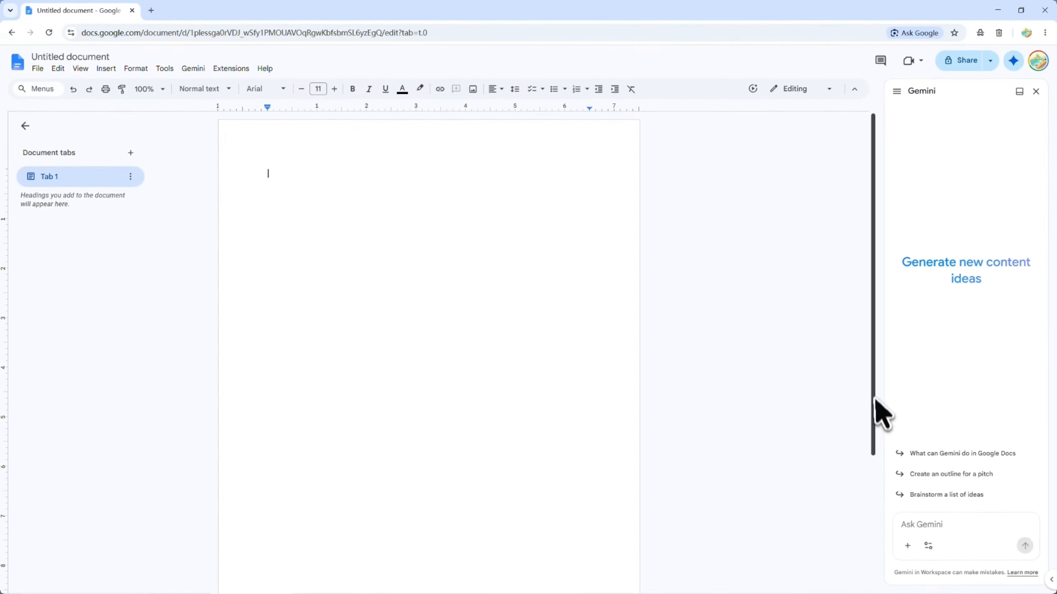
left_click_drag(880, 389, 567, 418)
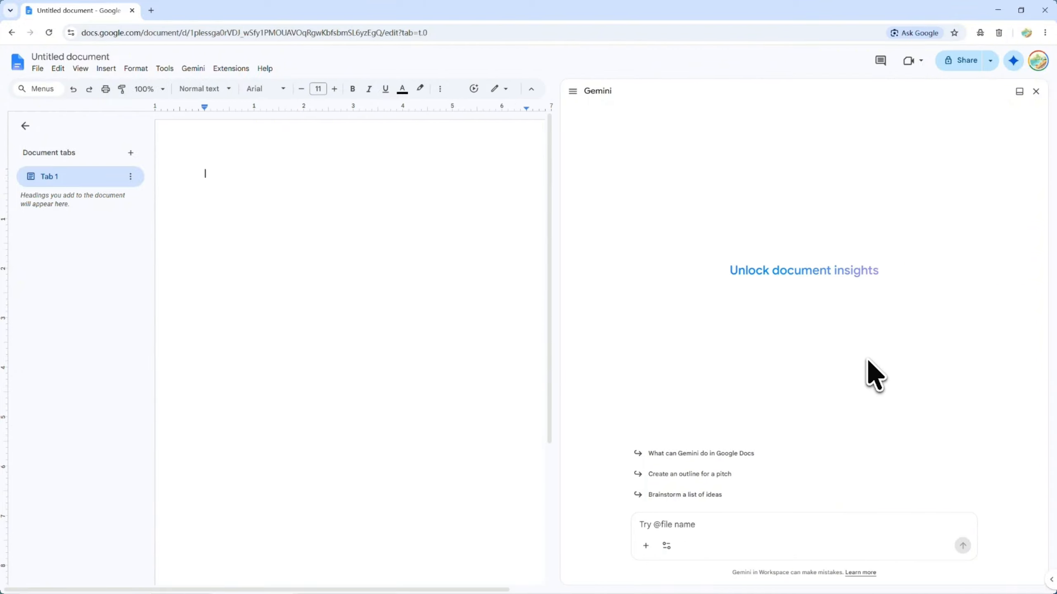
key("ctrl+v")
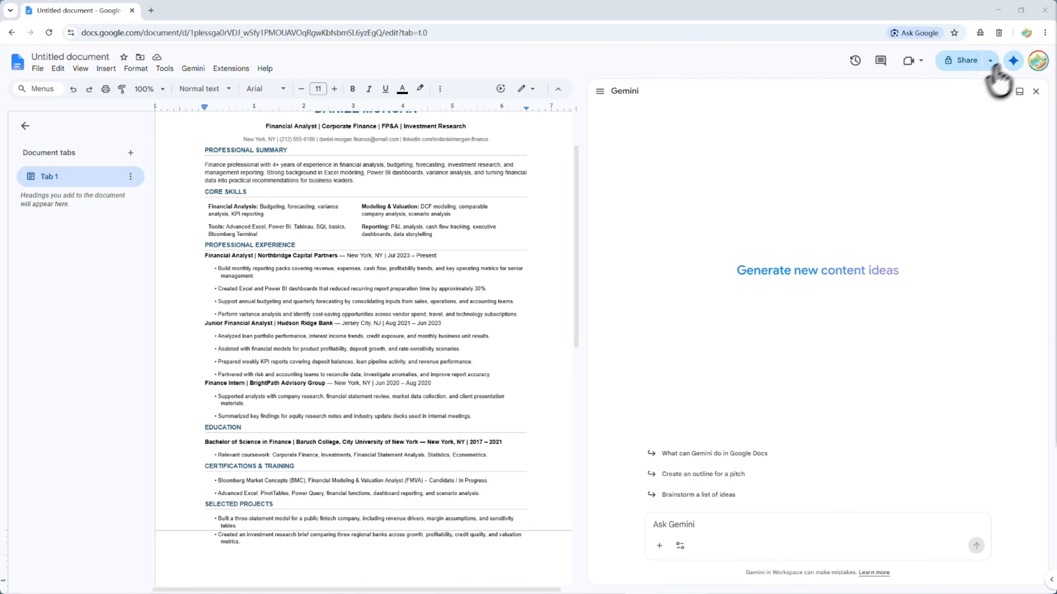
Step: Reopen Gemini beside the resume and ask it to "summarize the key strengths of this resume."
left_click(995, 87)
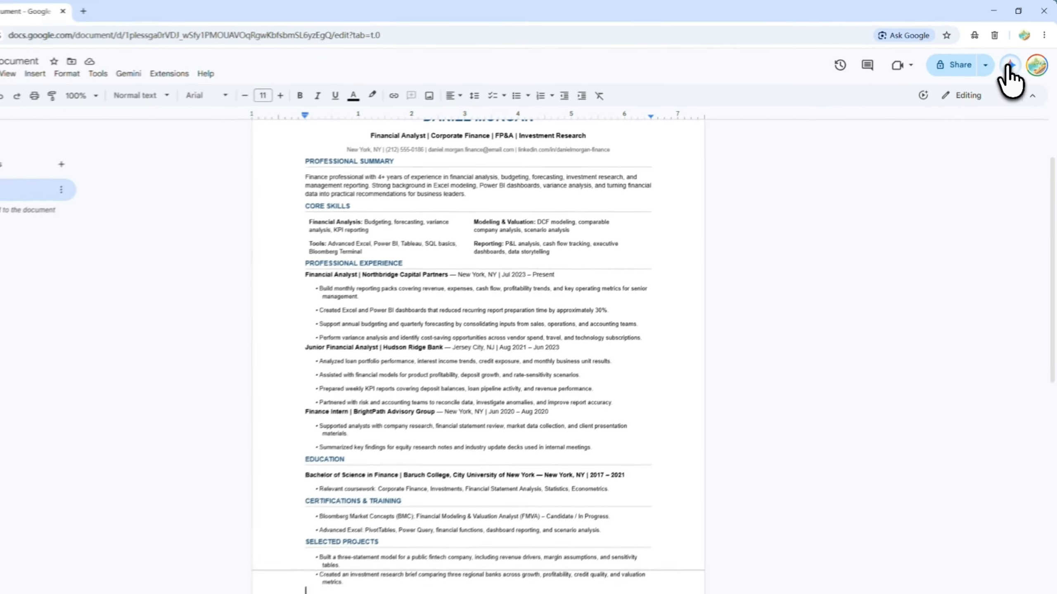
left_click(1009, 67)
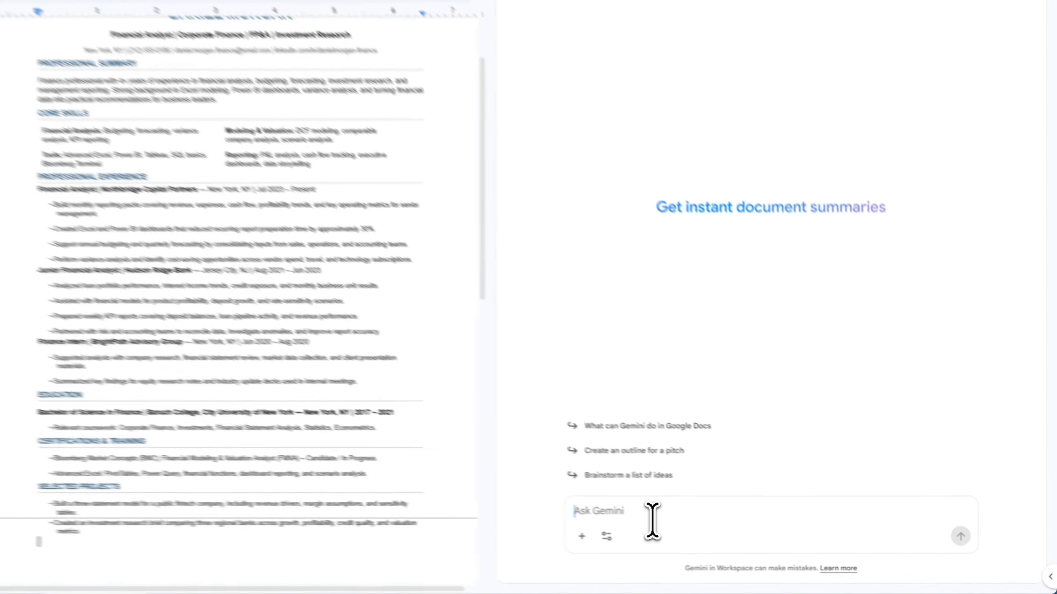
type("summarize the key strengths of this resume.")
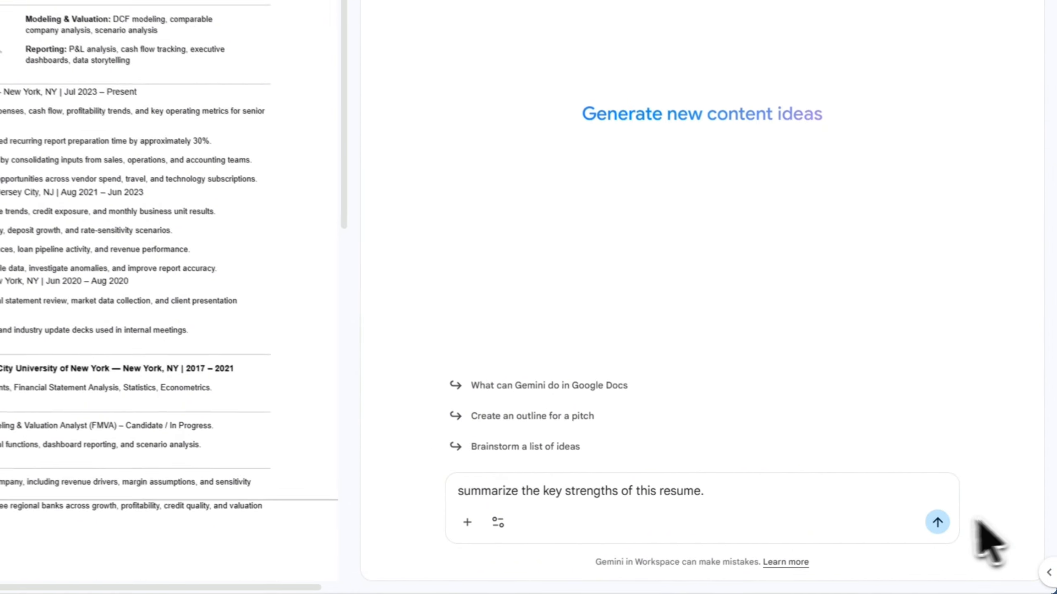
left_click(936, 522)
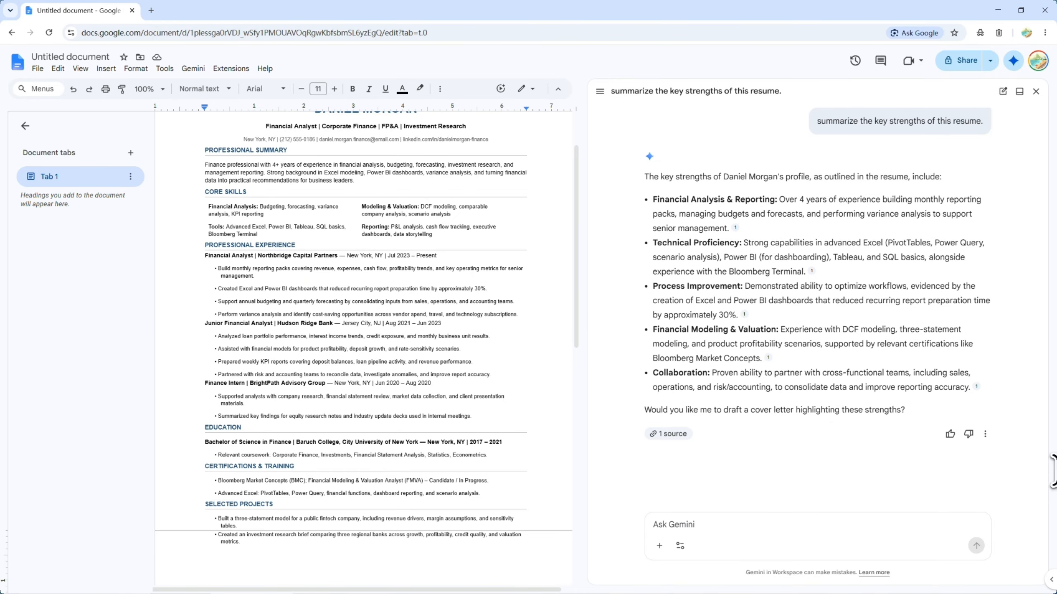
Step: Send Gemini the copied Financial Analyst job description and review its answer against the resume
left_click(732, 527)
key("ctrl+v")
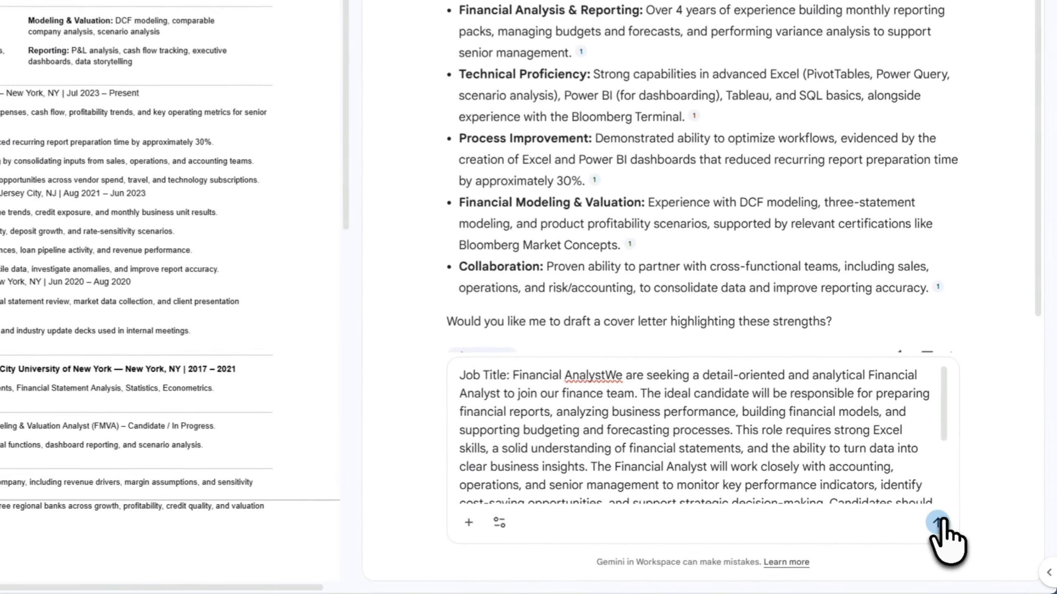
left_click(939, 523)
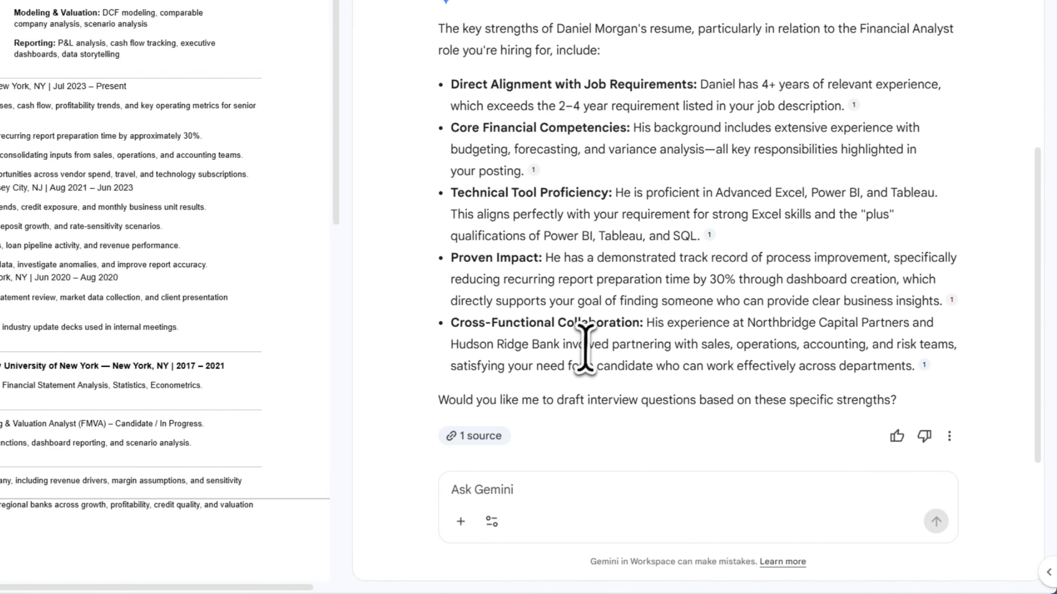
scroll(597, 277, "up", 5)
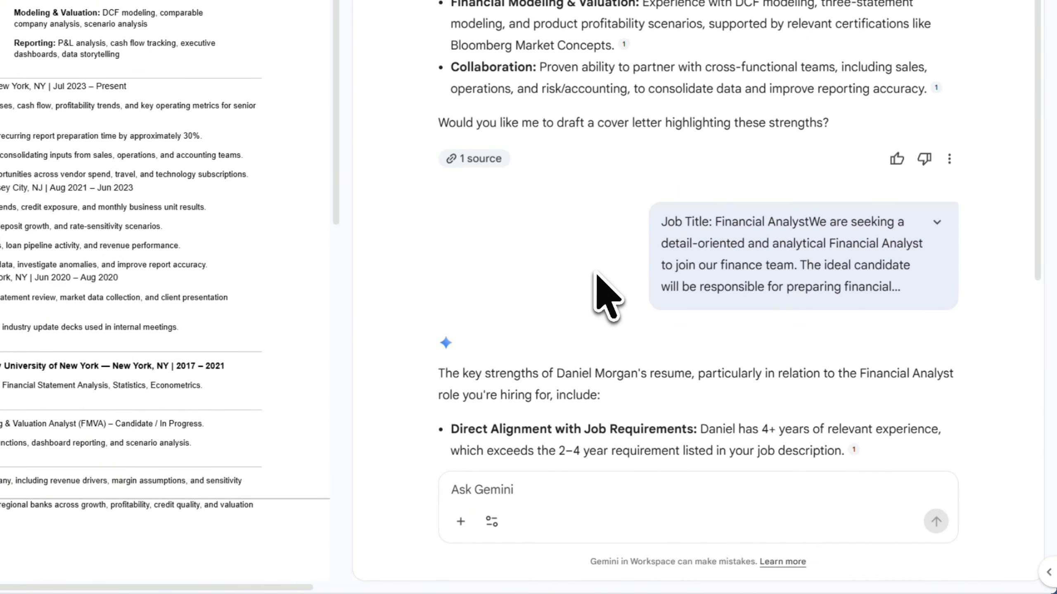
scroll(601, 293, "down", 5)
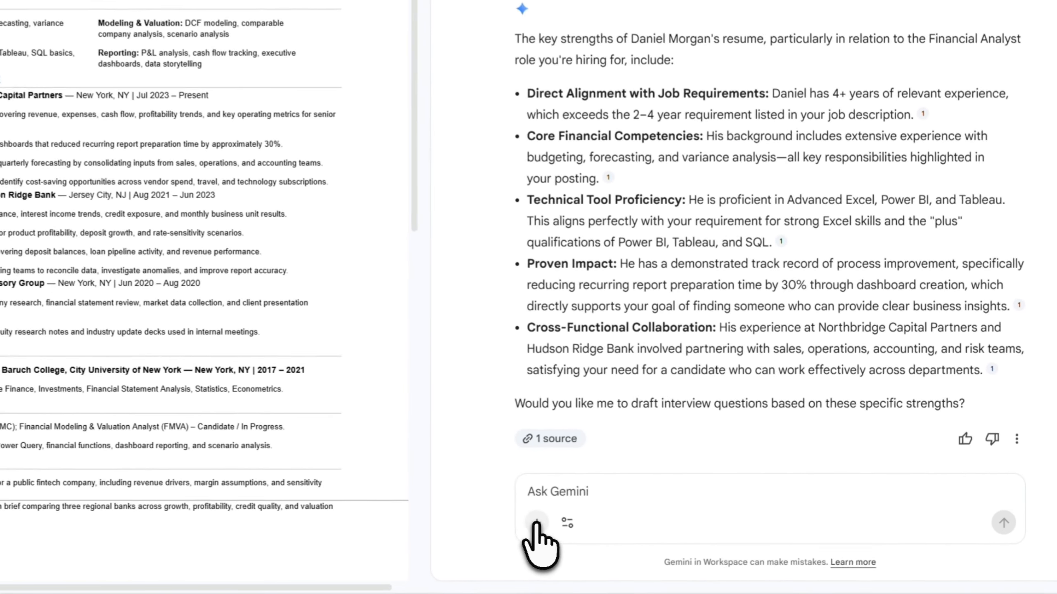
Step: Examine the source options and search settings that control where Gemini can look for information
left_click(658, 546)
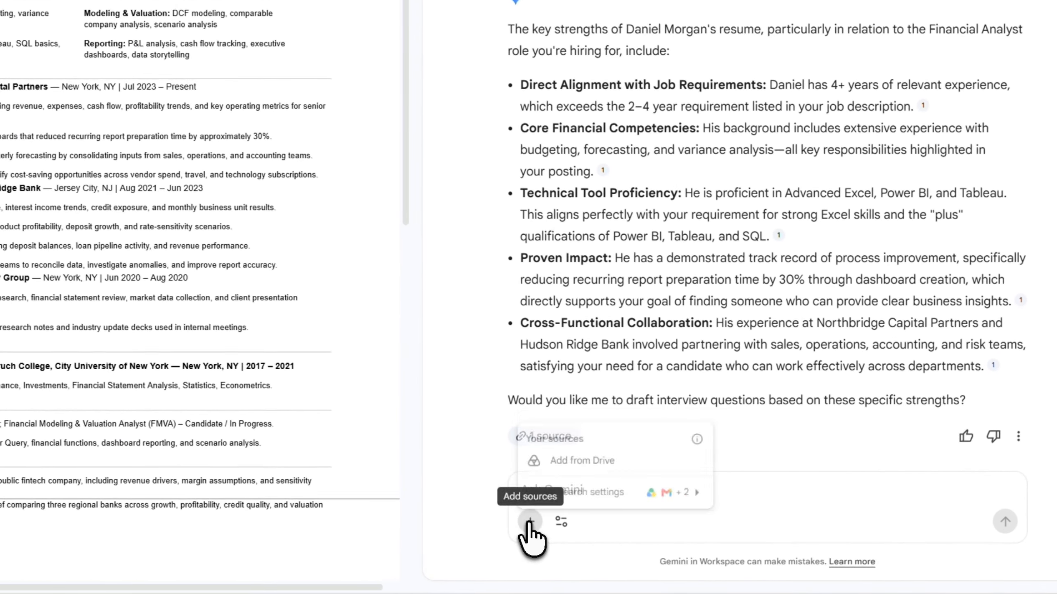
left_click(667, 479)
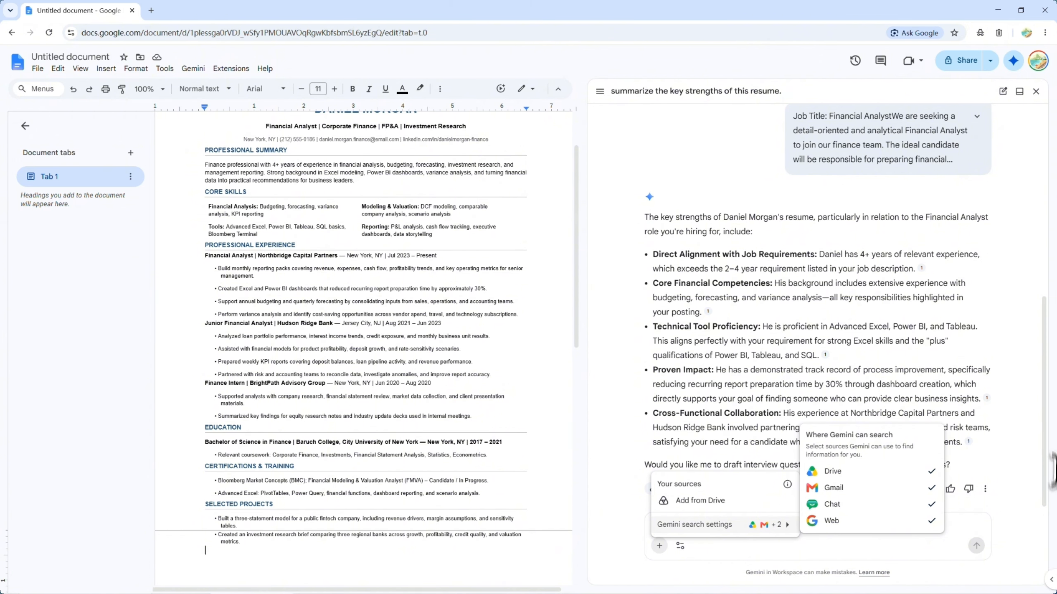
left_click(1056, 541)
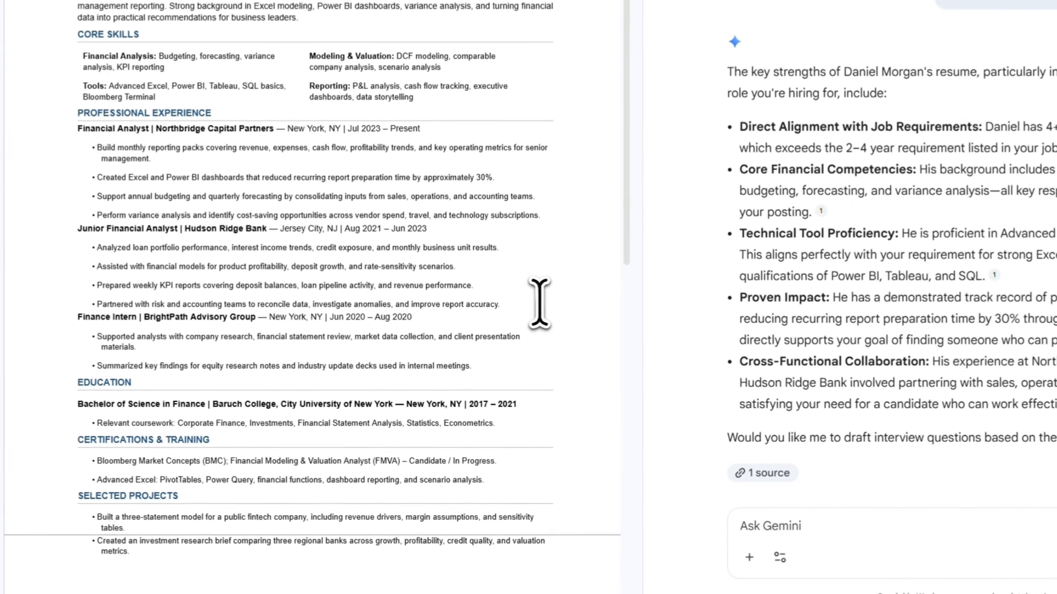
Step: Have Gemini make the selected Junior Financial Analyst section more concise, more professional and more suitable for a tech company, and accept all changes
left_click_drag(490, 377, 171, 324)
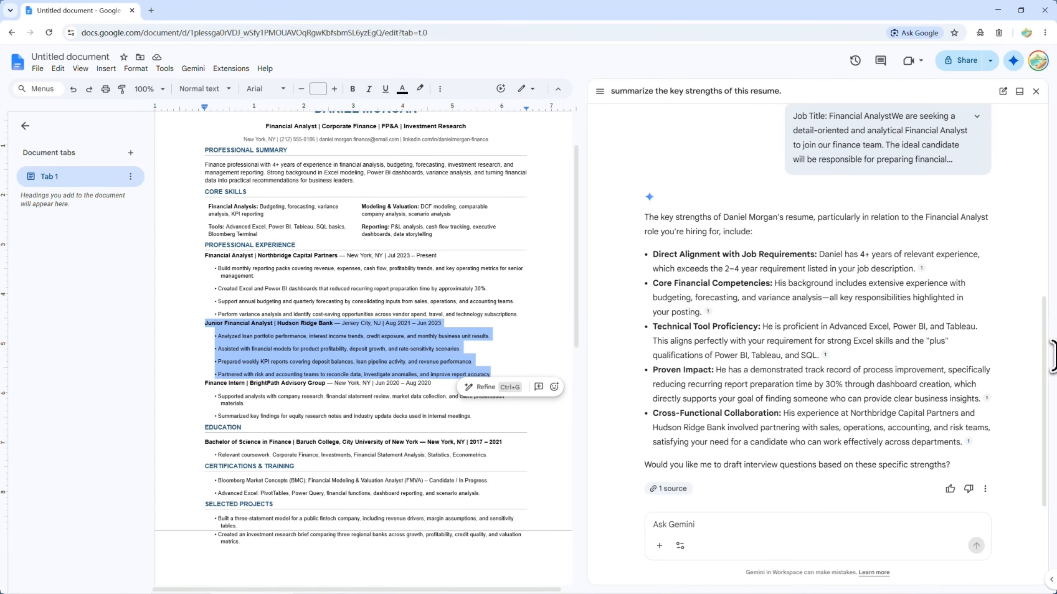
left_click(1054, 346)
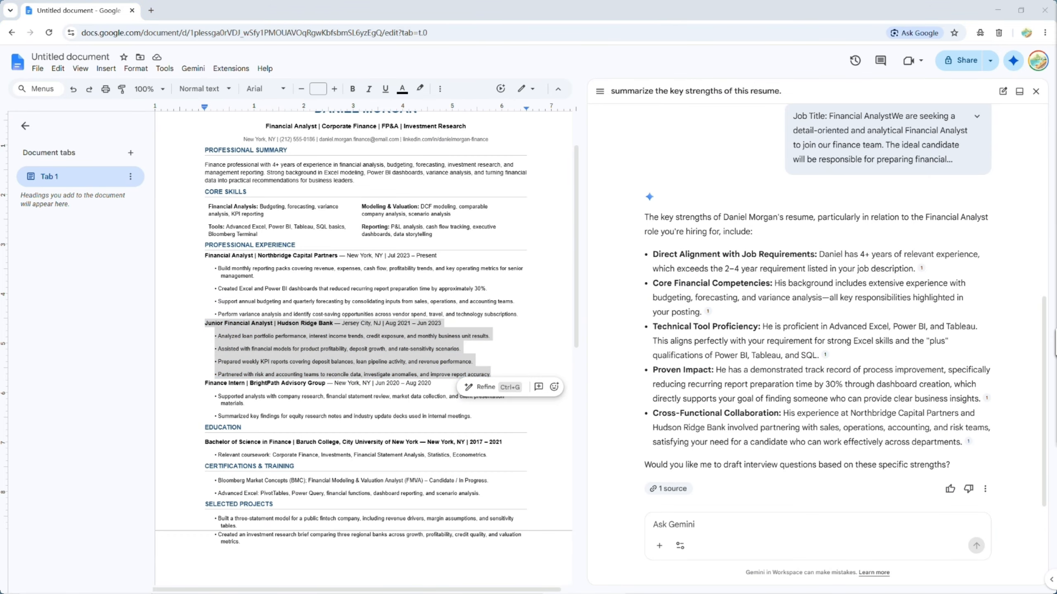
left_click(715, 527)
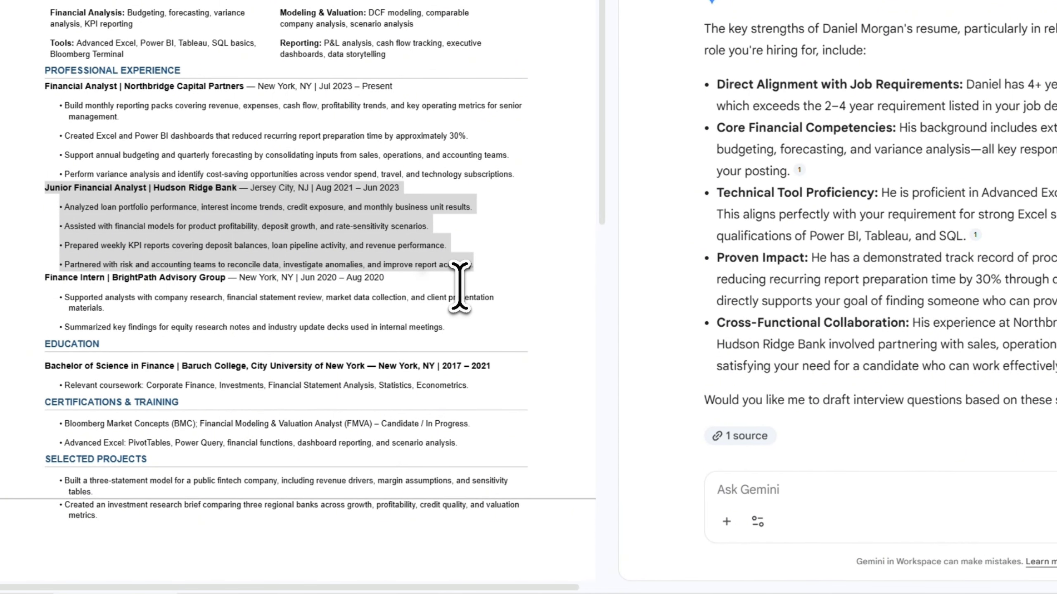
left_click(755, 499)
key("ctrl+v")
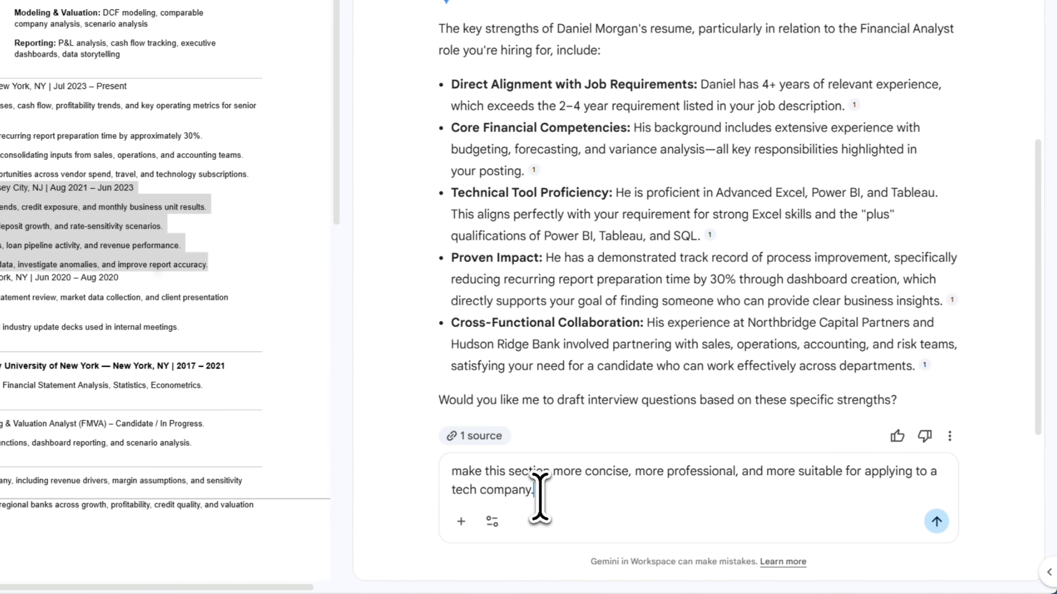
key("Return")
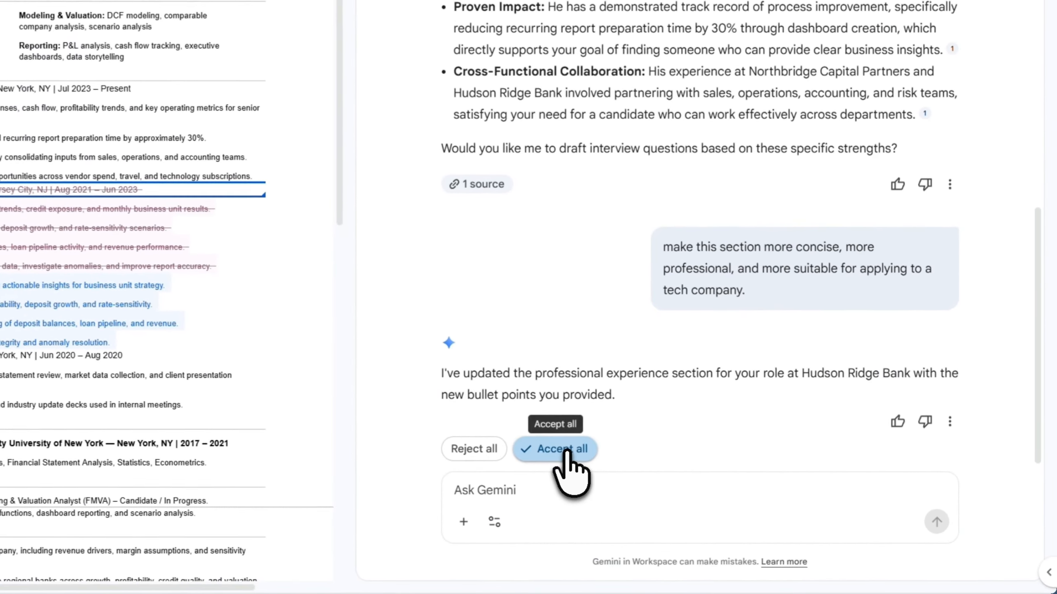
left_click(721, 496)
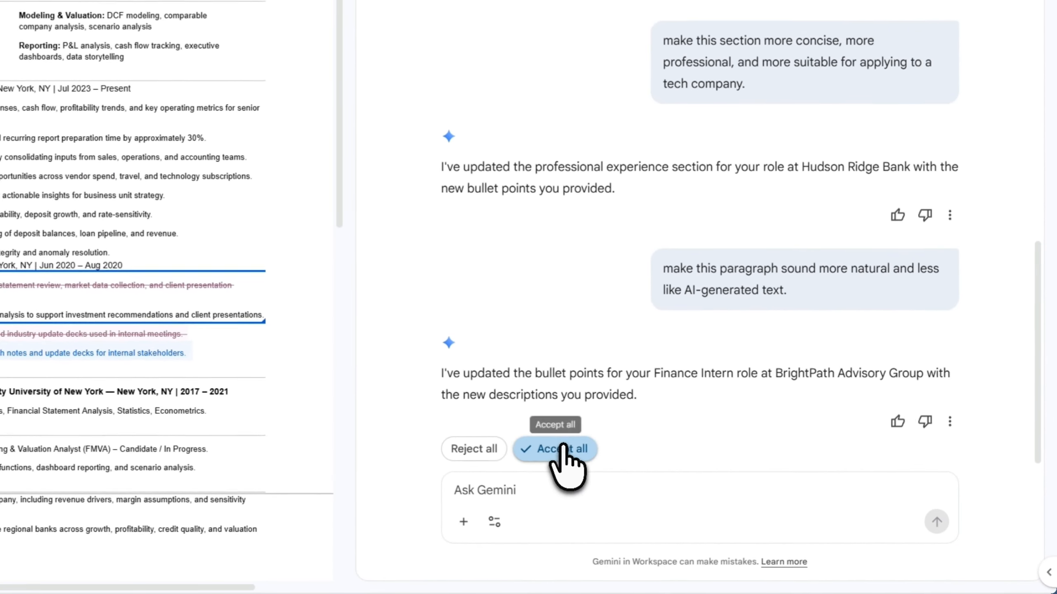
Step: Have Gemini make the Finance Intern paragraph sound more natural and less like AI-generated text, and accept all changes
left_click(726, 496)
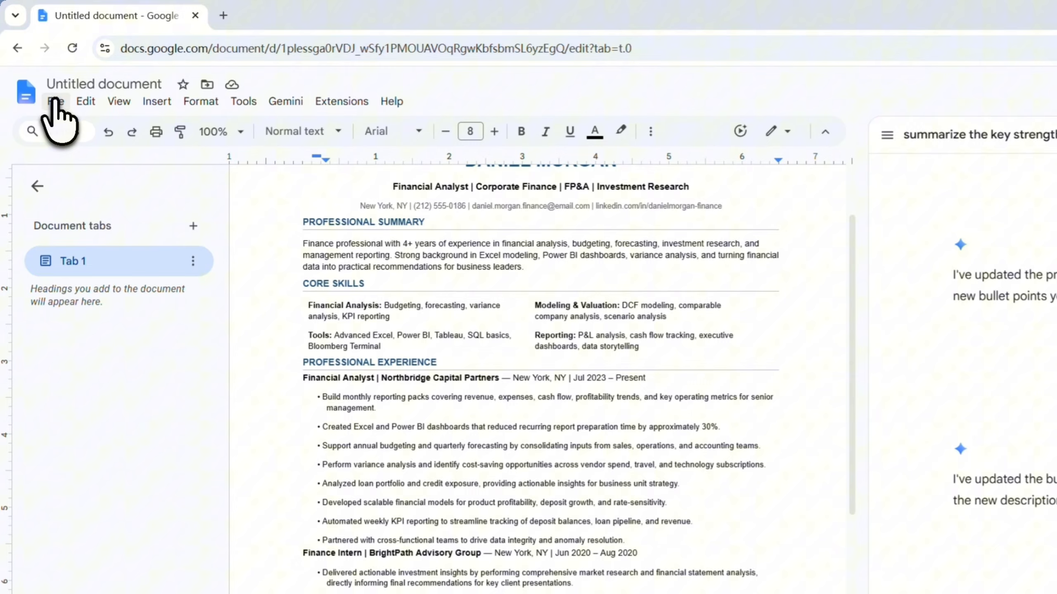
Step: Create a new blank document for the cover letter
left_click(54, 102)
mouse_move(79, 132)
left_click(393, 137)
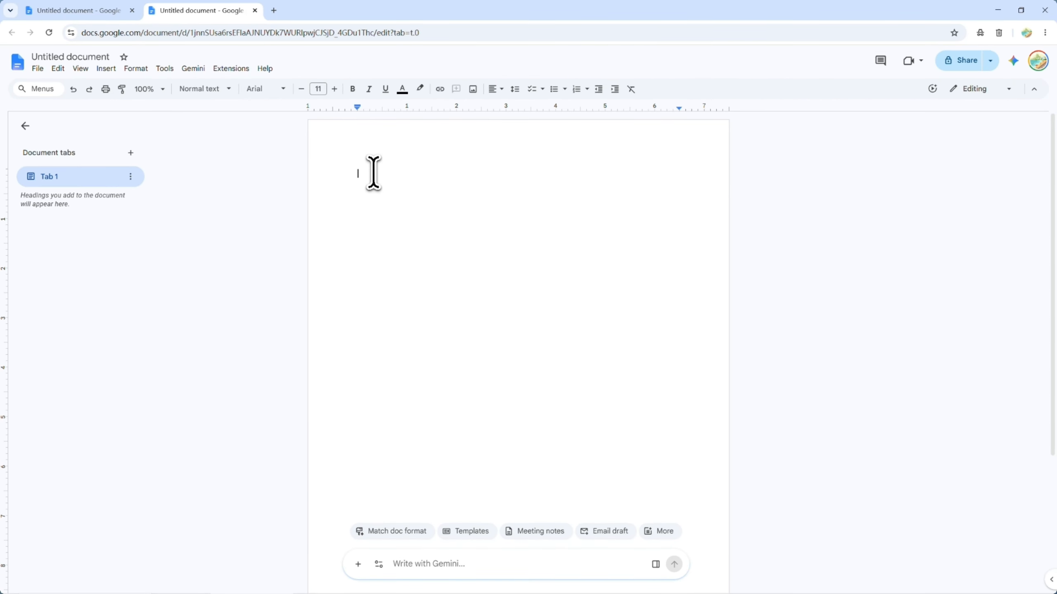
Step: Have Gemini create a concise and professional cover letter for the recruiter from the resume and the pasted Financial Analyst job description
left_click(475, 568)
key("ctrl+v")
scroll(518, 502, "down", 3)
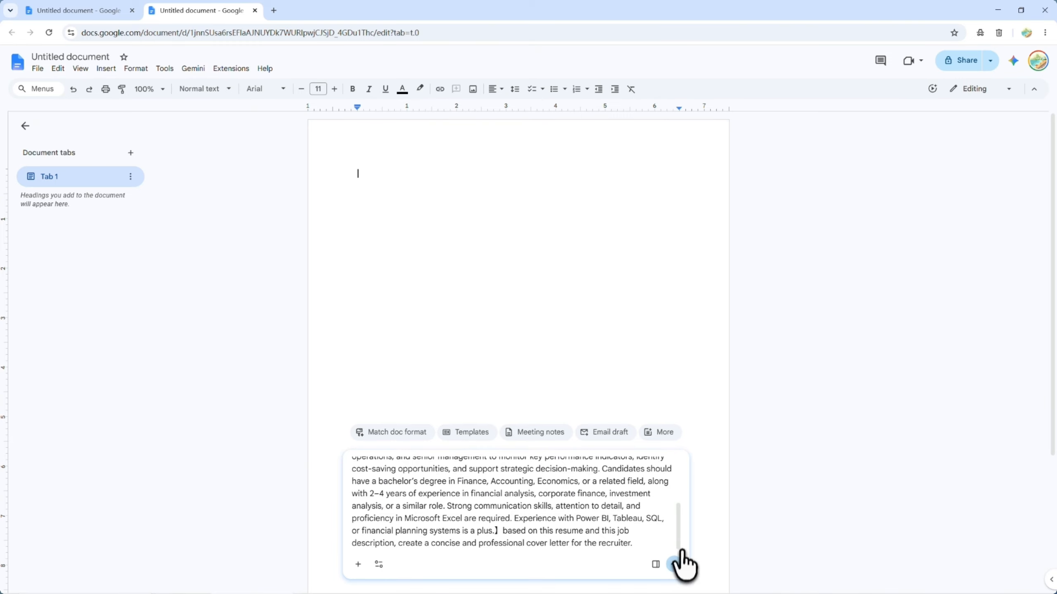
left_click(675, 565)
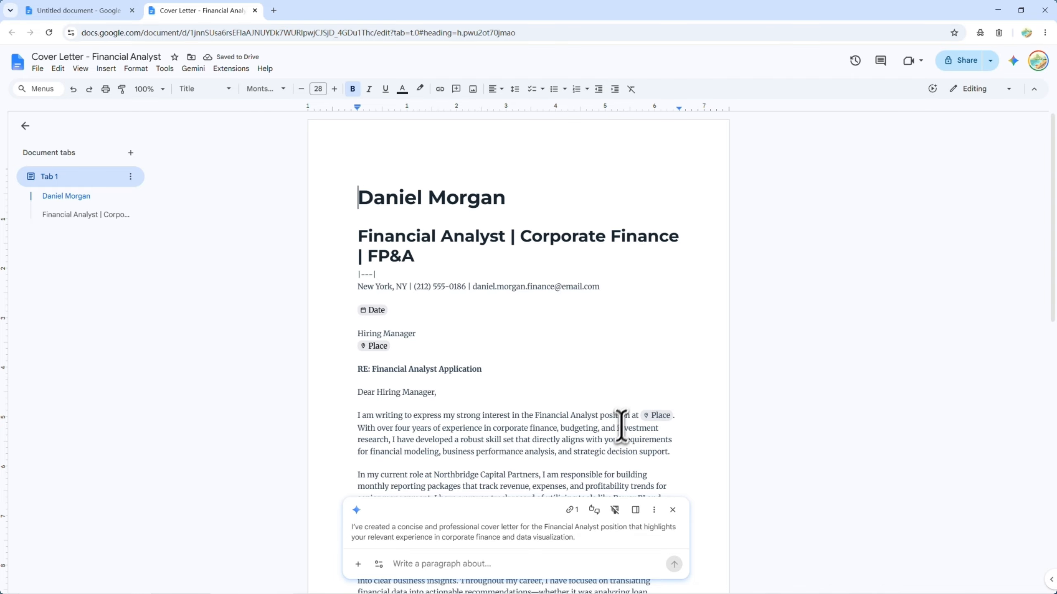
Step: Read through the generated cover letter and have Gemini make it more concise, under 200 English words
scroll(621, 427, "down", 12)
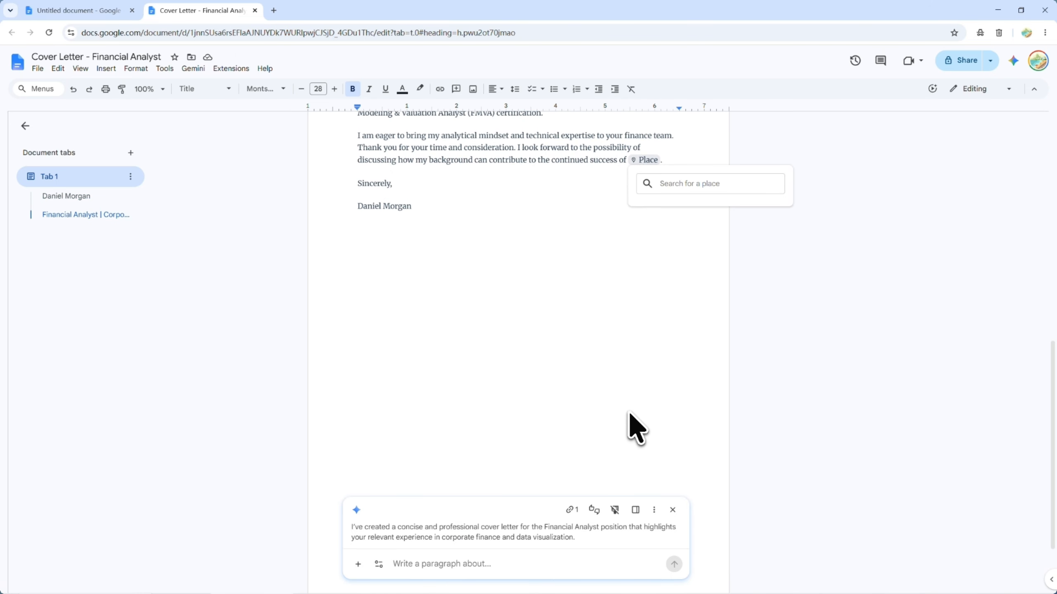
scroll(632, 421, "up", 12)
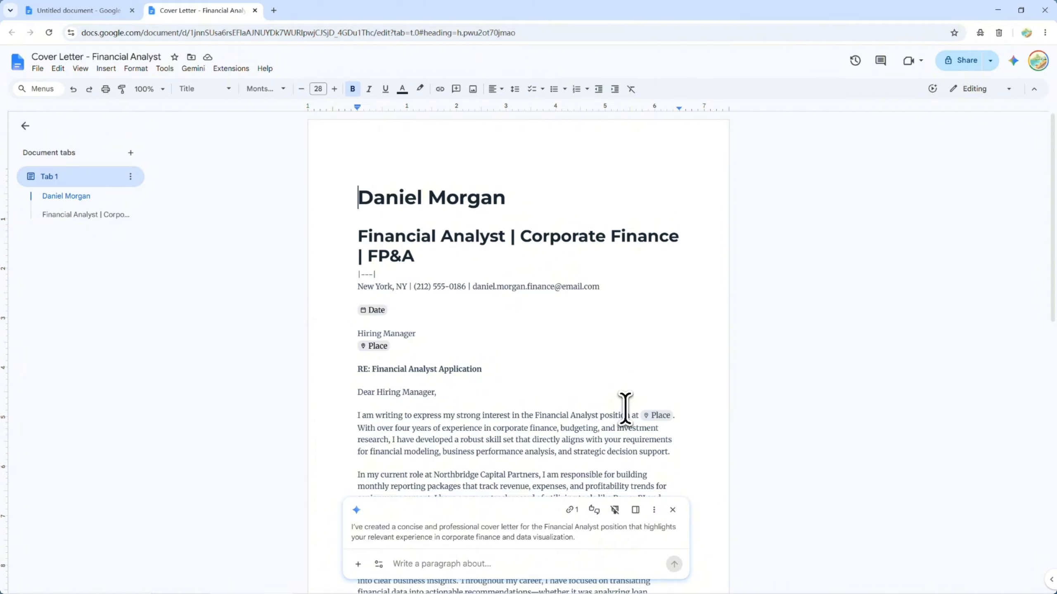
scroll(790, 449, "down", 7)
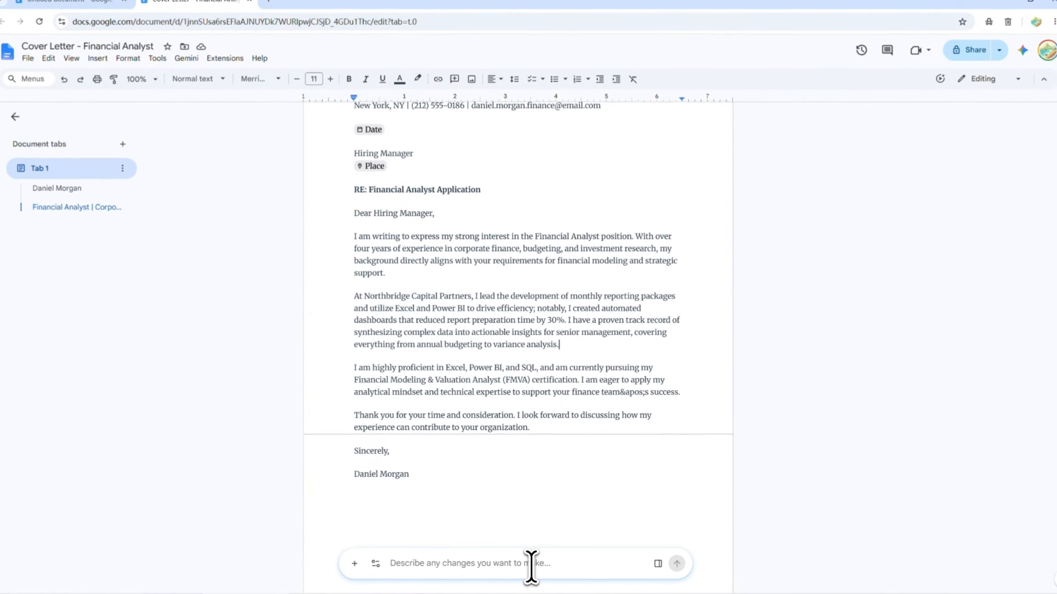
Step: Open the Gemini chat beside the cover letter to ask something else
left_click(186, 58)
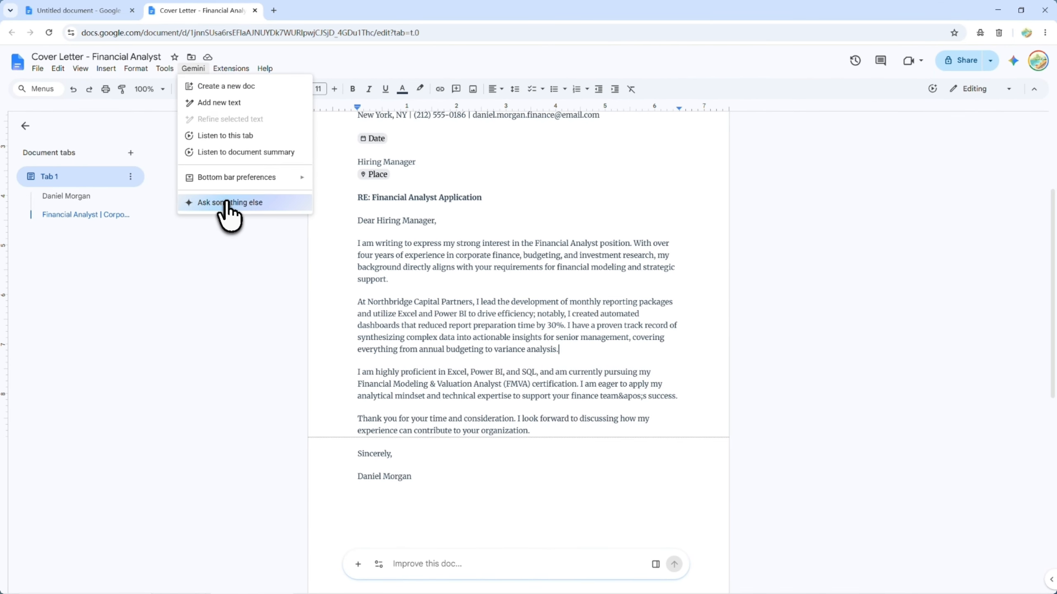
left_click(228, 202)
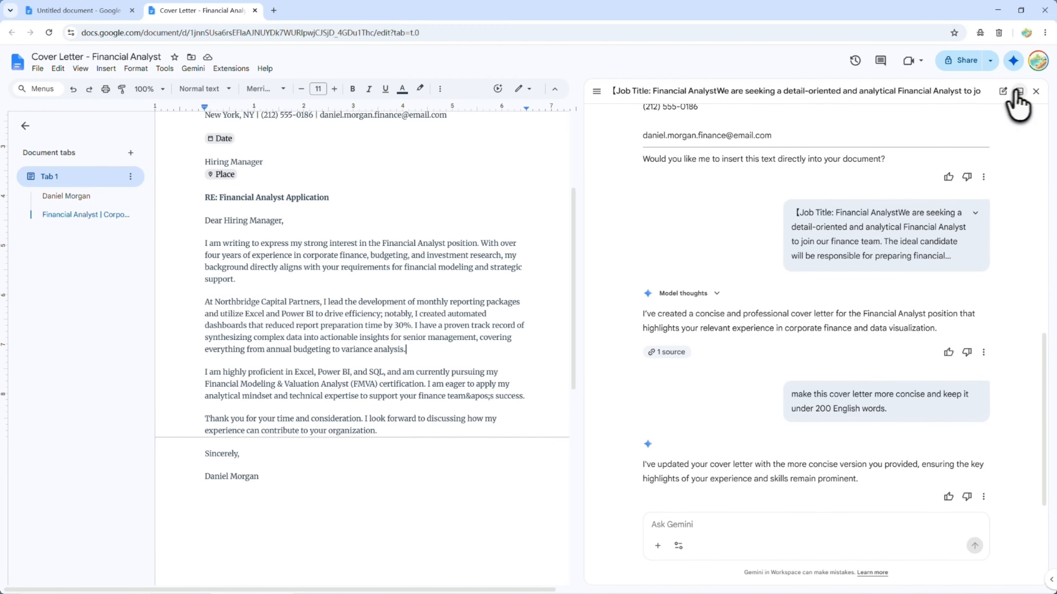
Step: Have Gemini read the cover letter tab aloud and follow the letter from its beginning
left_click(193, 68)
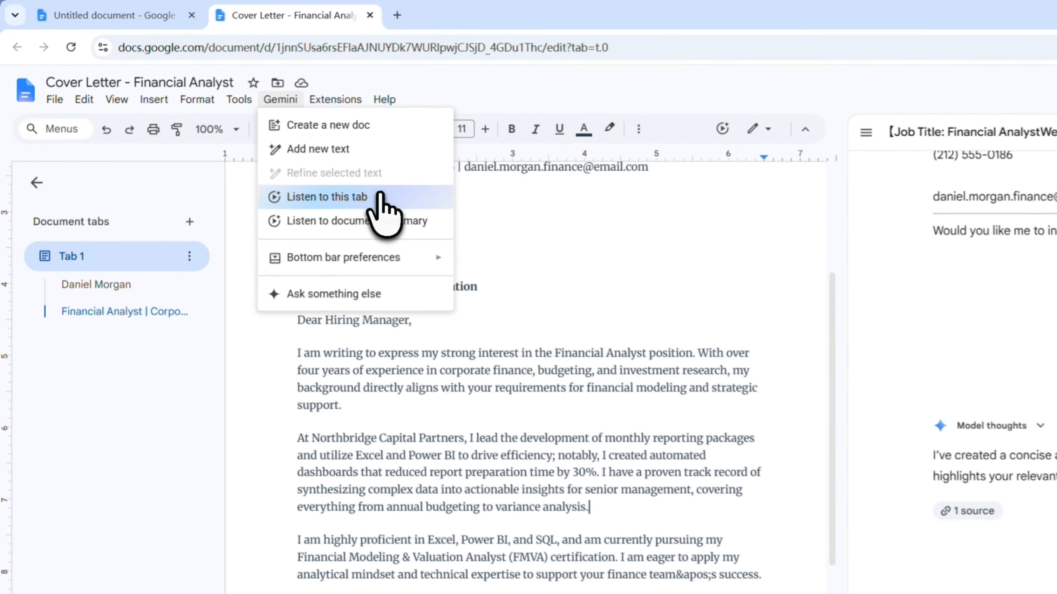
left_click(265, 139)
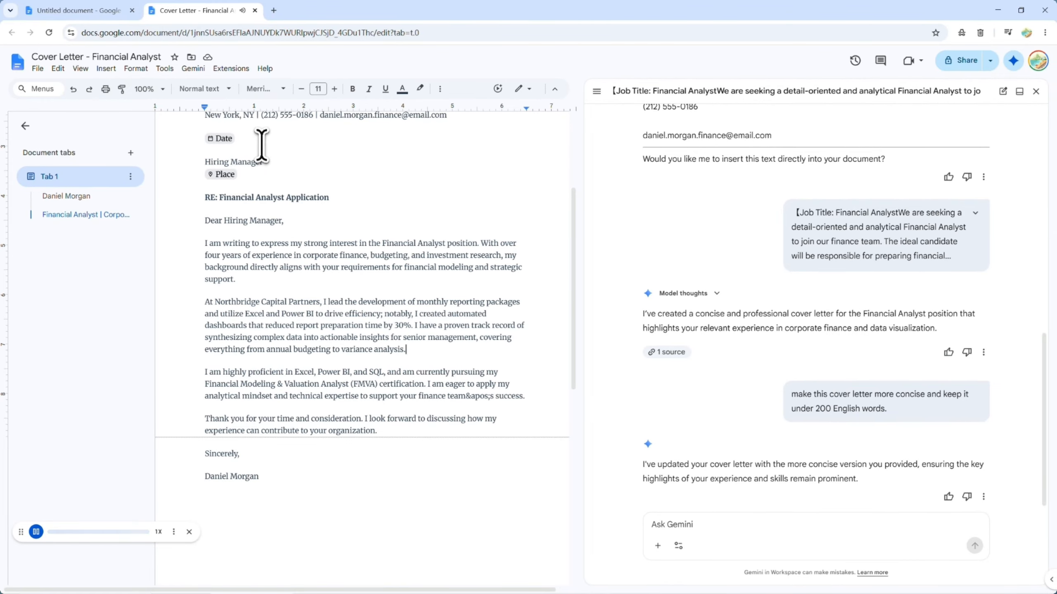
scroll(266, 189, "up", 2)
scroll(273, 210, "up", 2)
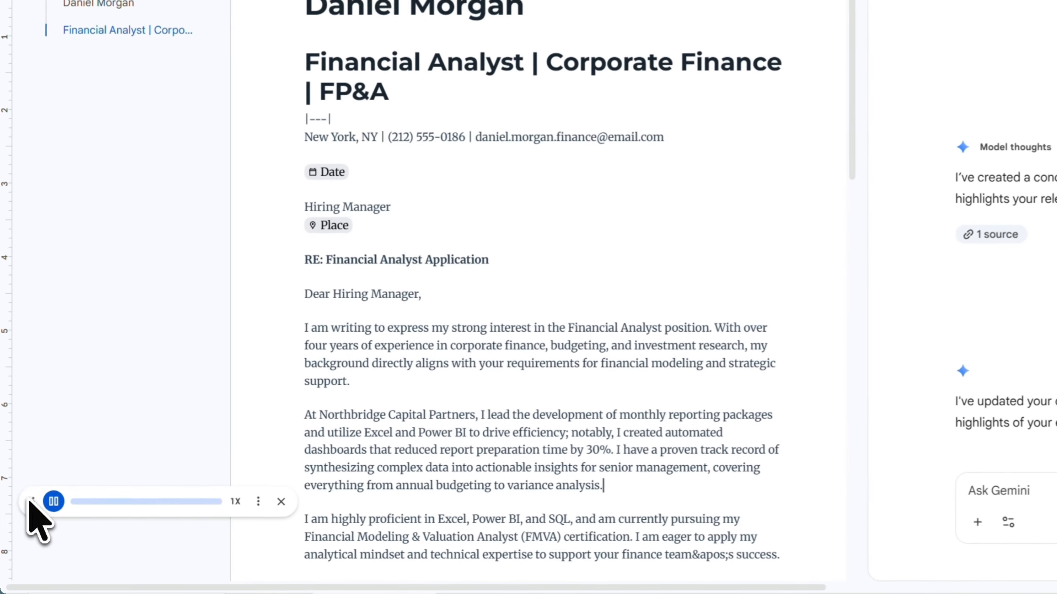
Step: Move the audio player onto the page beside the recipient lines, view its additional options, and close the player
left_click_drag(30, 501, 494, 220)
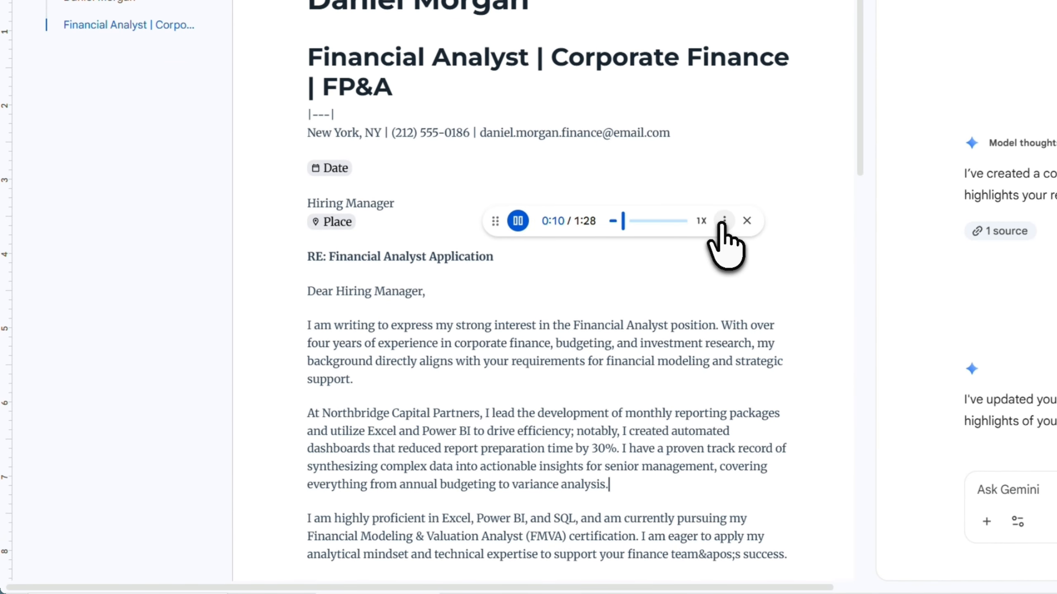
left_click(724, 222)
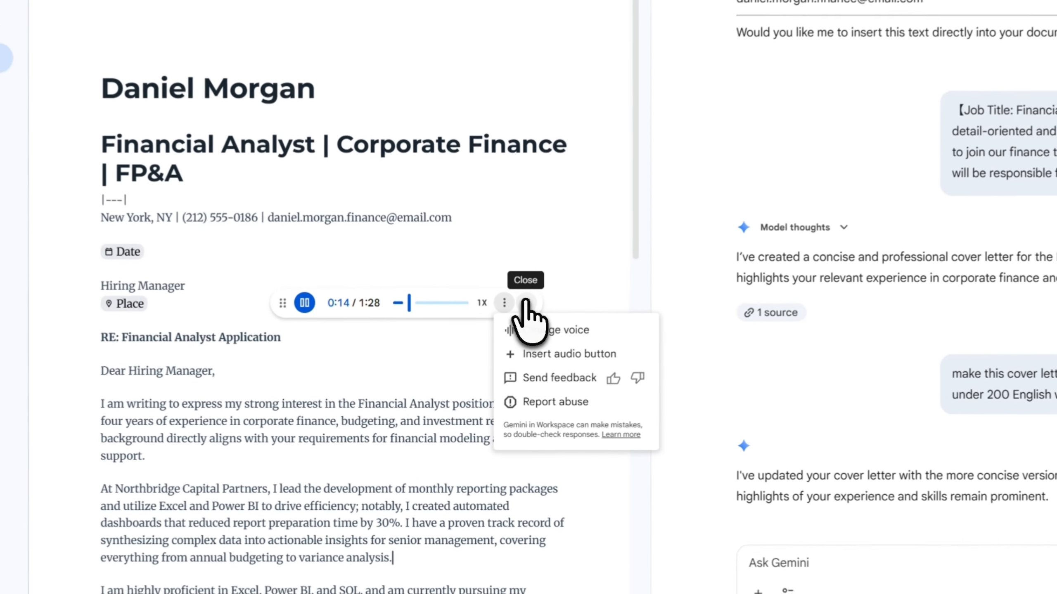
left_click(526, 302)
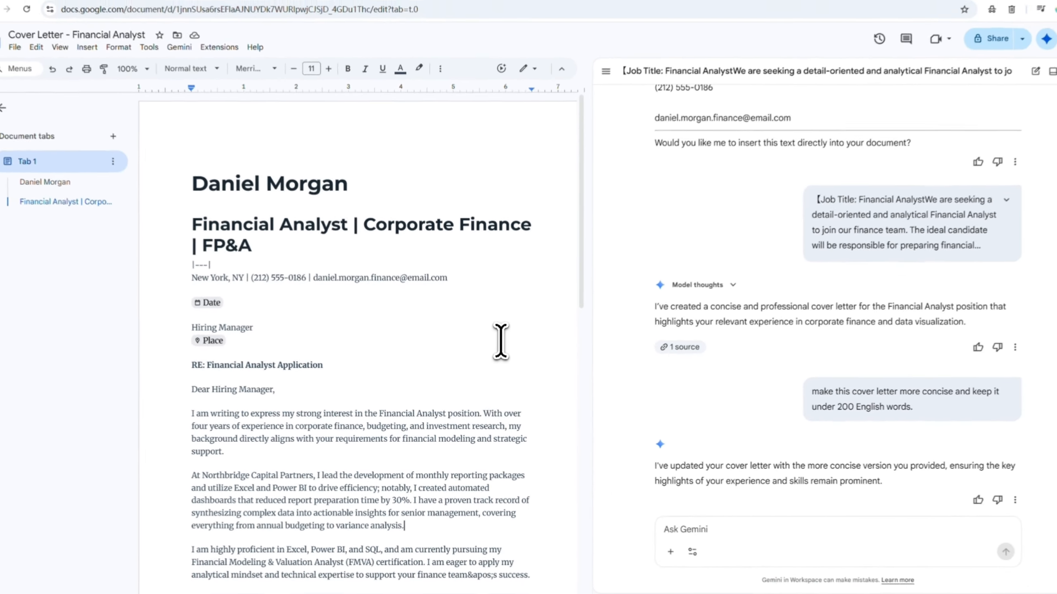